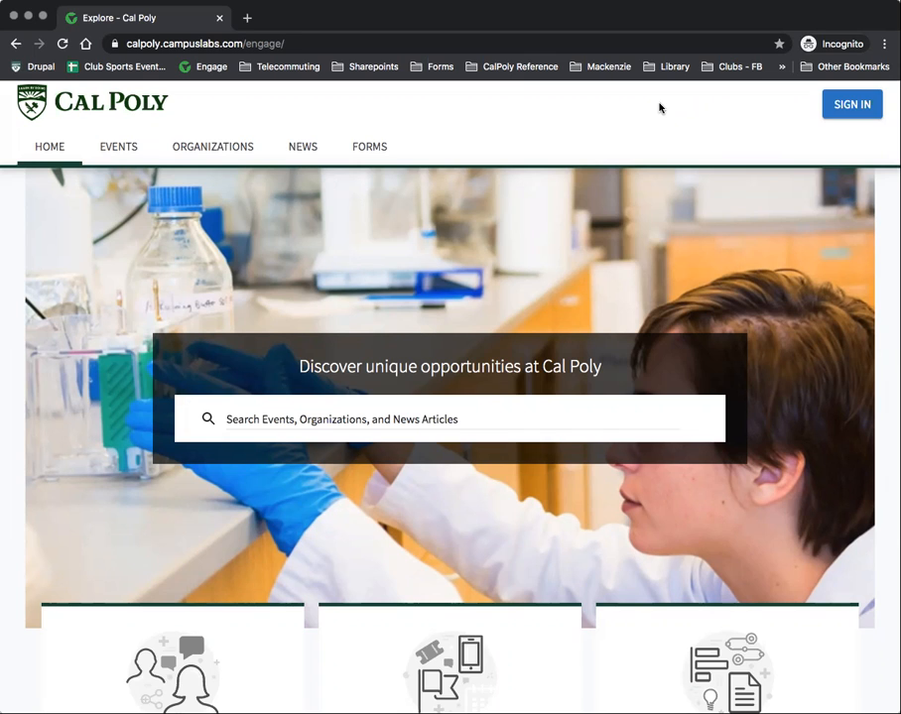
Step: Sign in to Engage with campus credentials to reach the personalized home page
left_click(845, 103)
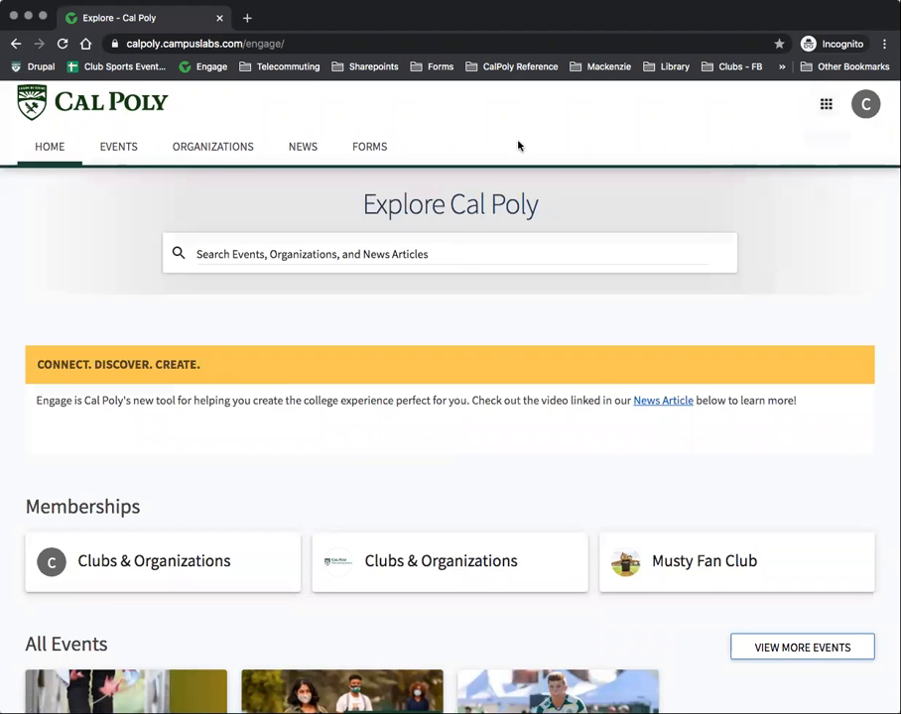
Step: Go to Register an Organization and search existing organizations for 'must'
left_click(198, 148)
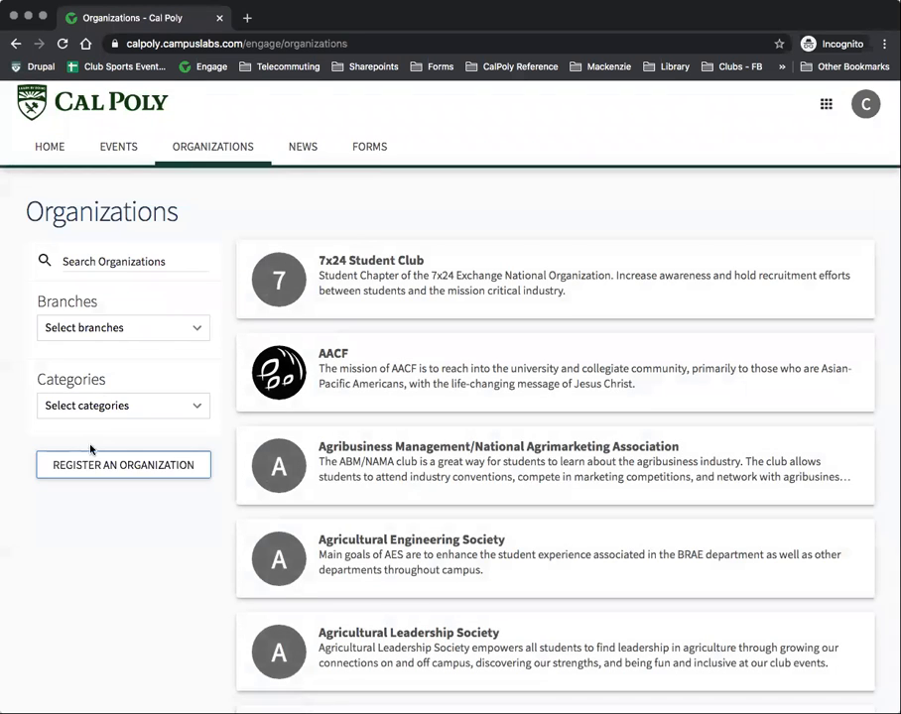
left_click(115, 465)
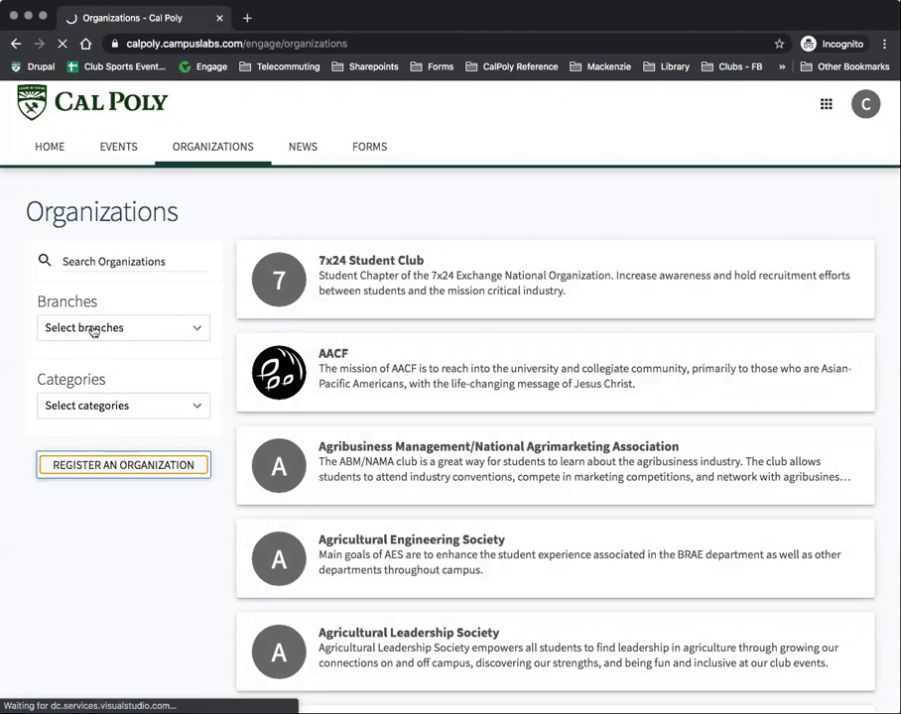
left_click(105, 324)
type("musty")
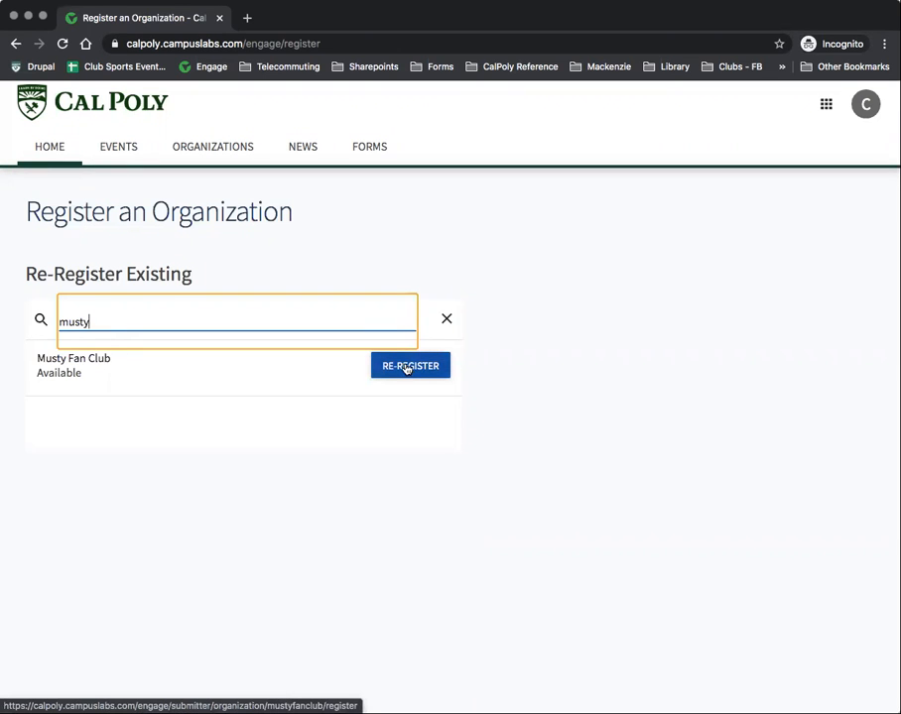
Step: Open Musty Fan Club from the Action Center and start its re-registration
left_click(826, 105)
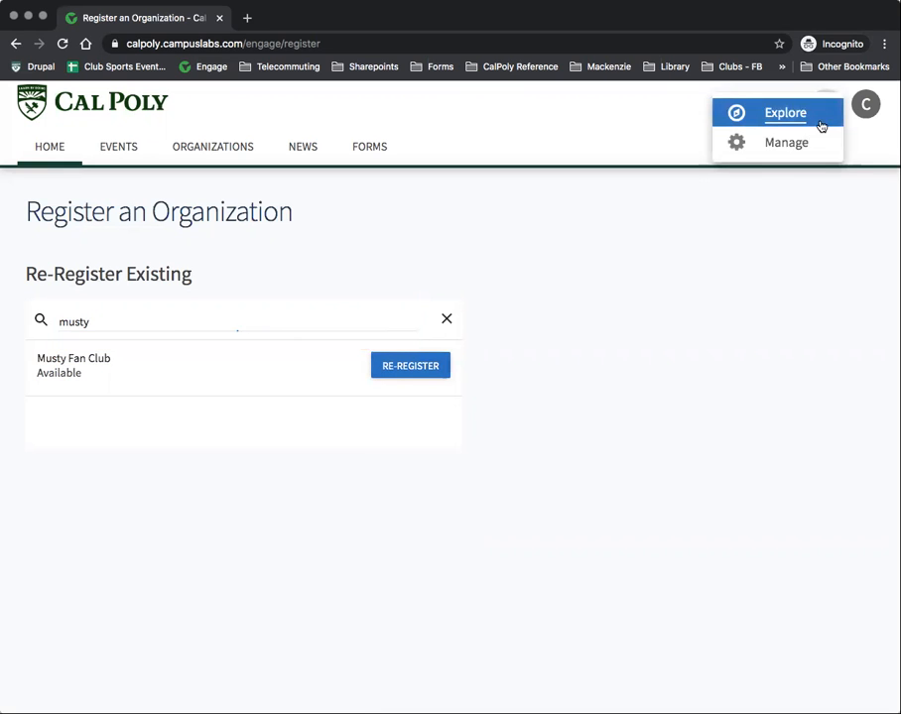
left_click(778, 144)
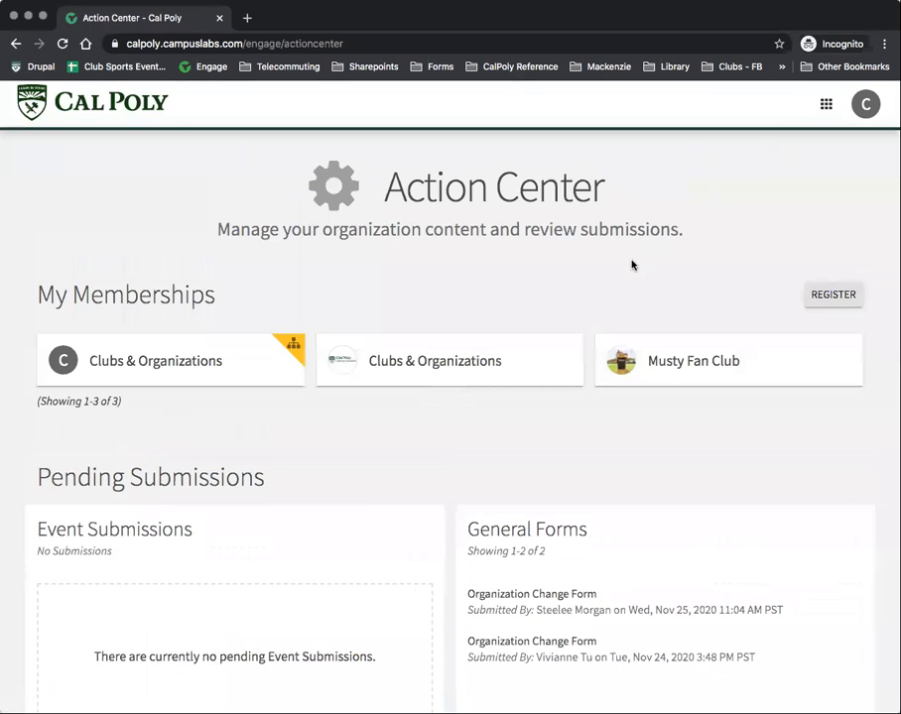
left_click(715, 365)
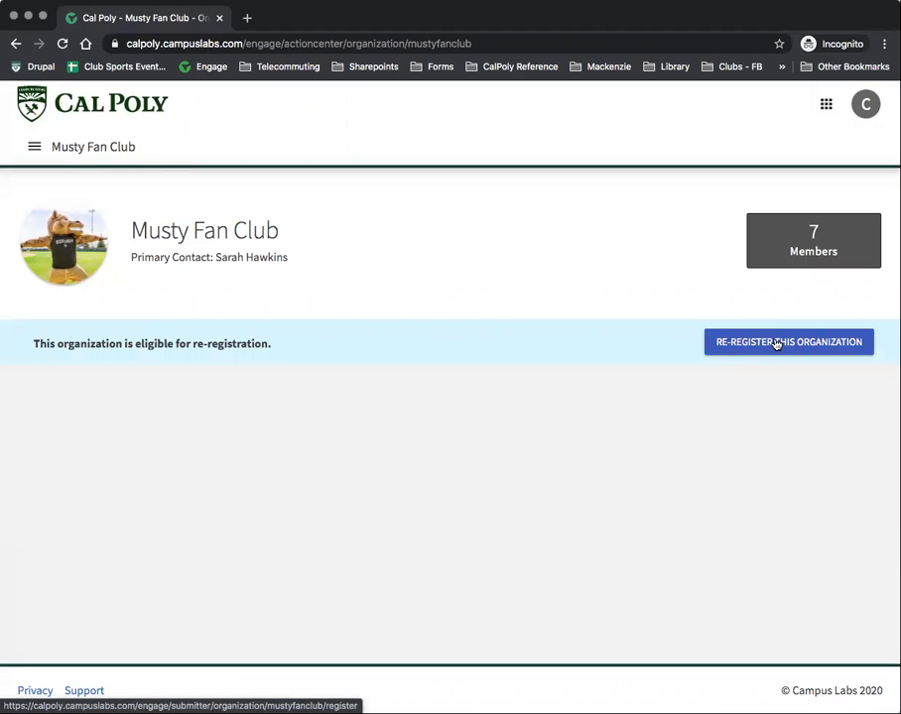
left_click(777, 343)
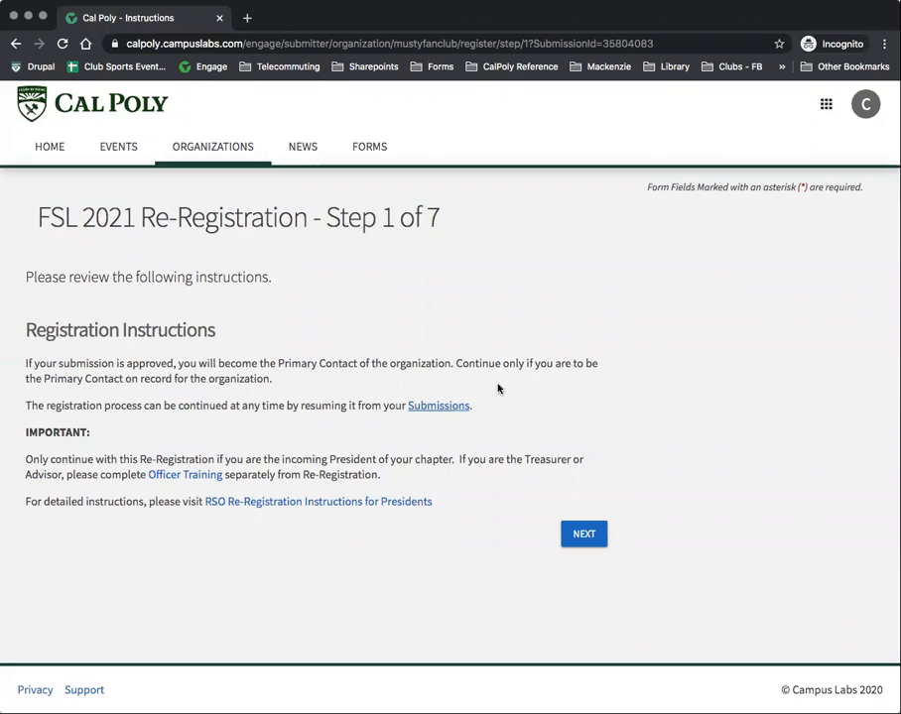
Step: Agree to be primary contact and enter the president's name and email address
left_click(580, 535)
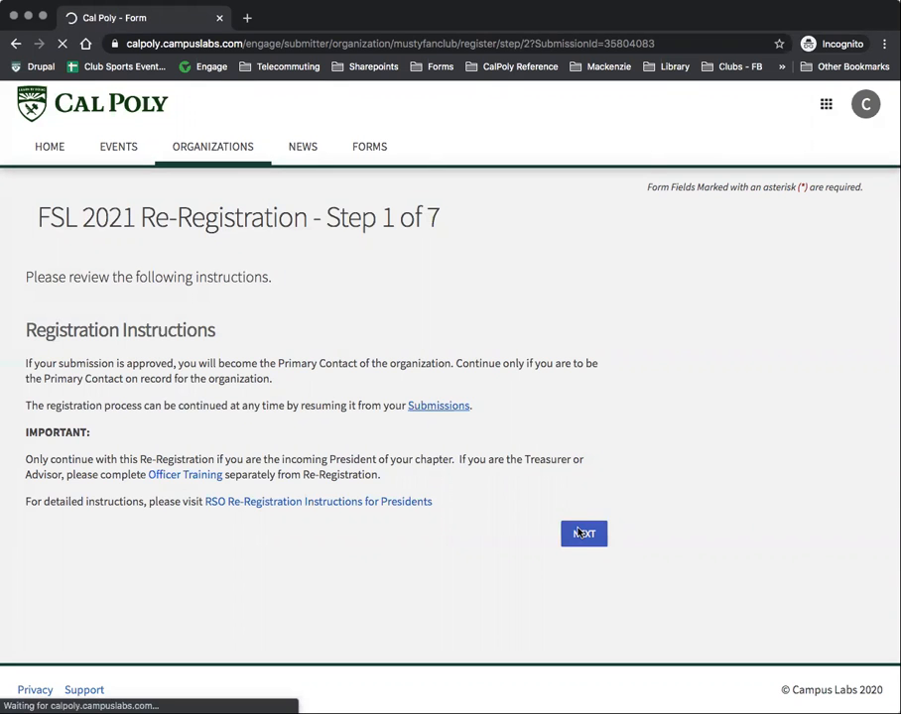
scroll(575, 518, "down", 5)
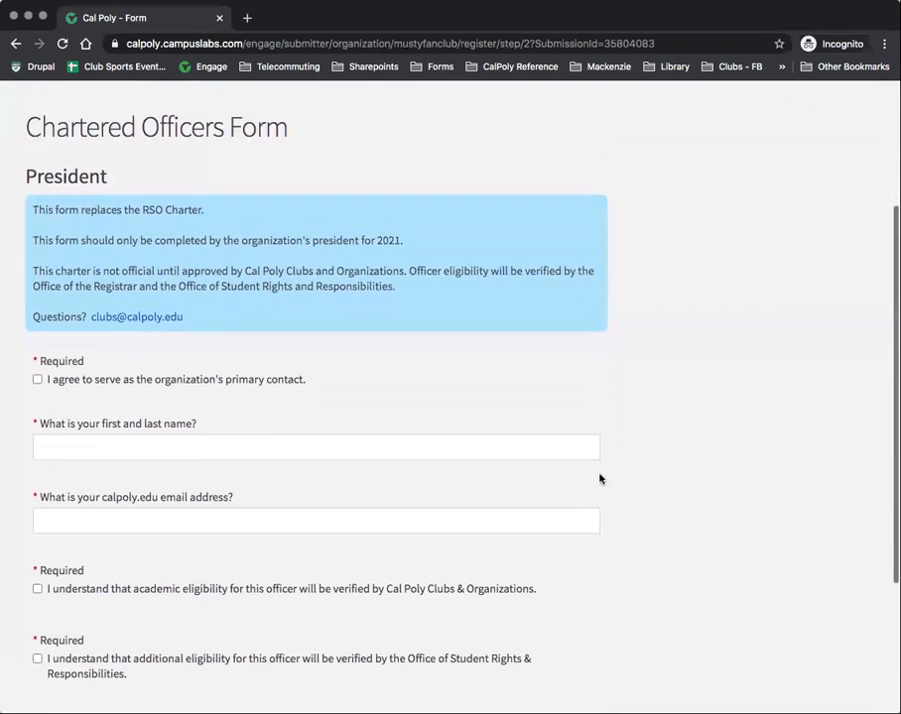
left_click(37, 346)
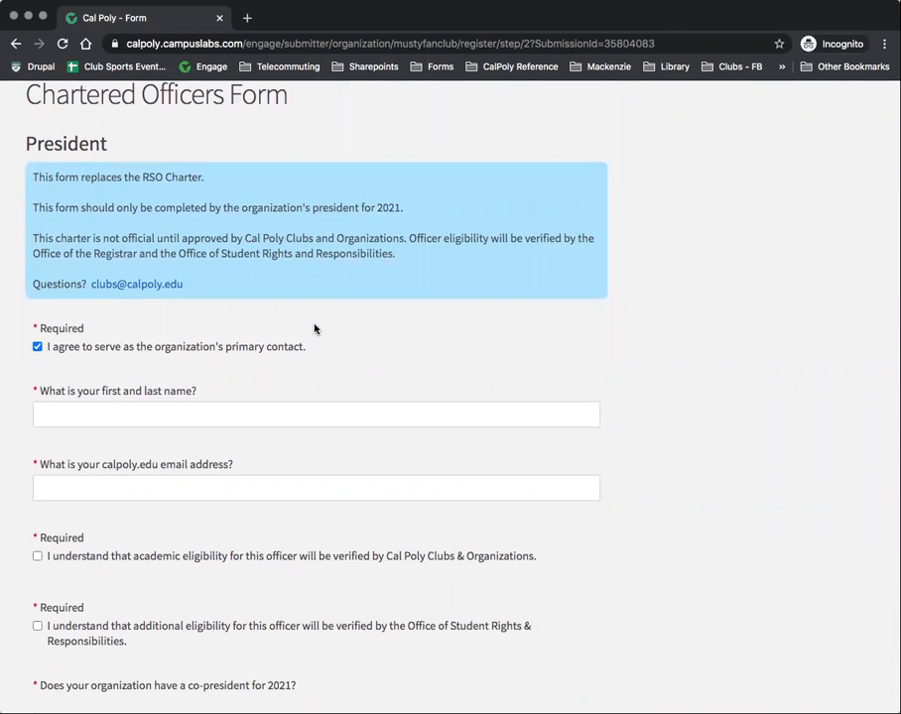
scroll(314, 329, "down", 1)
left_click(78, 344)
type("clubs")
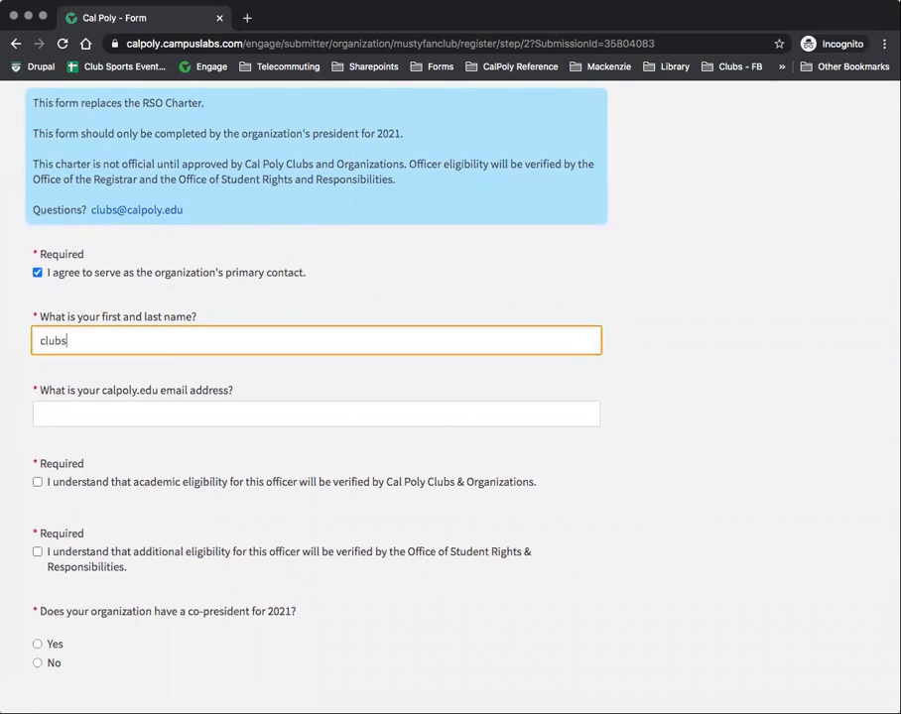
key("Tab")
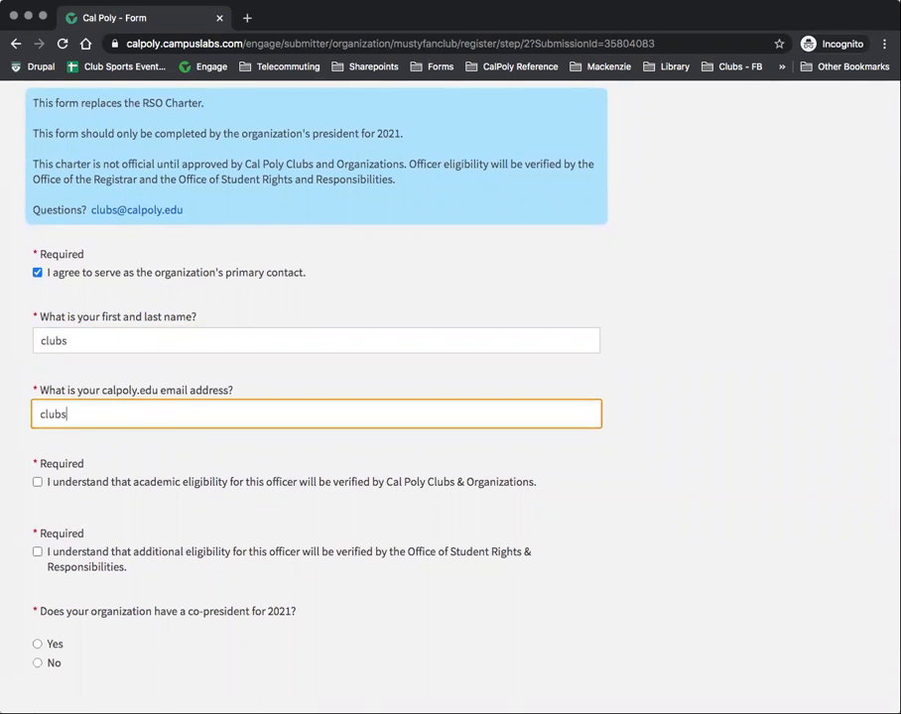
Step: Acknowledge the president's academic eligibility, answer No to co-president, and submit
scroll(95, 415, "down", 1)
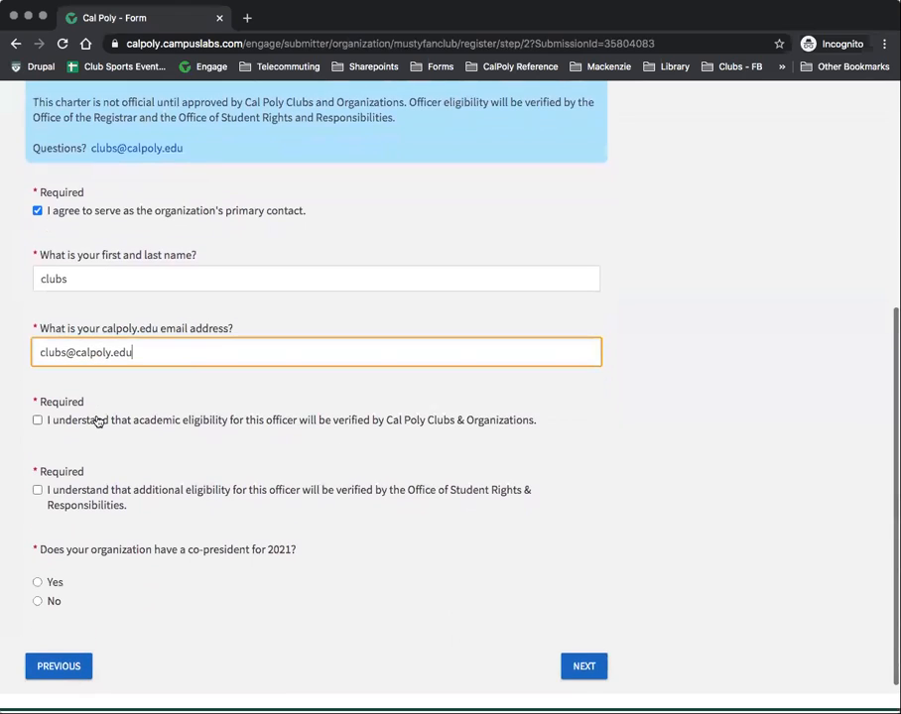
left_click(38, 420)
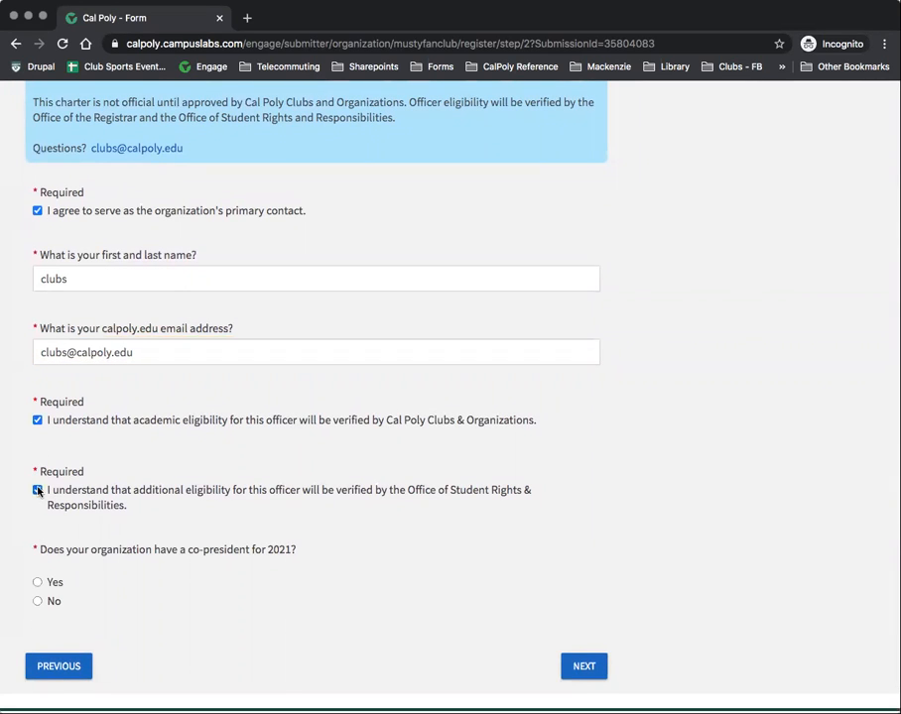
left_click(37, 602)
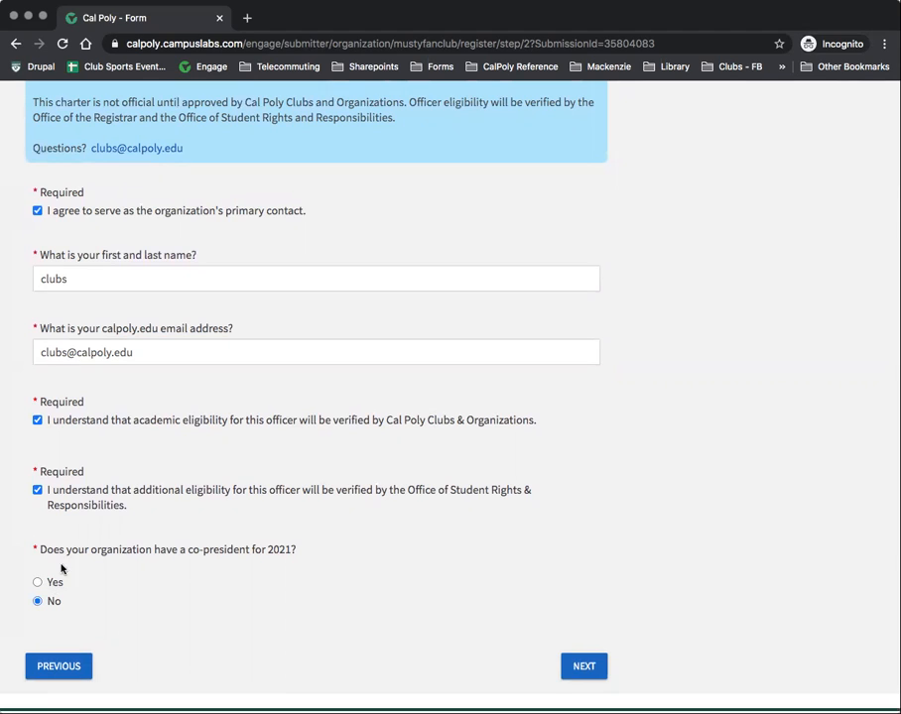
left_click(585, 667)
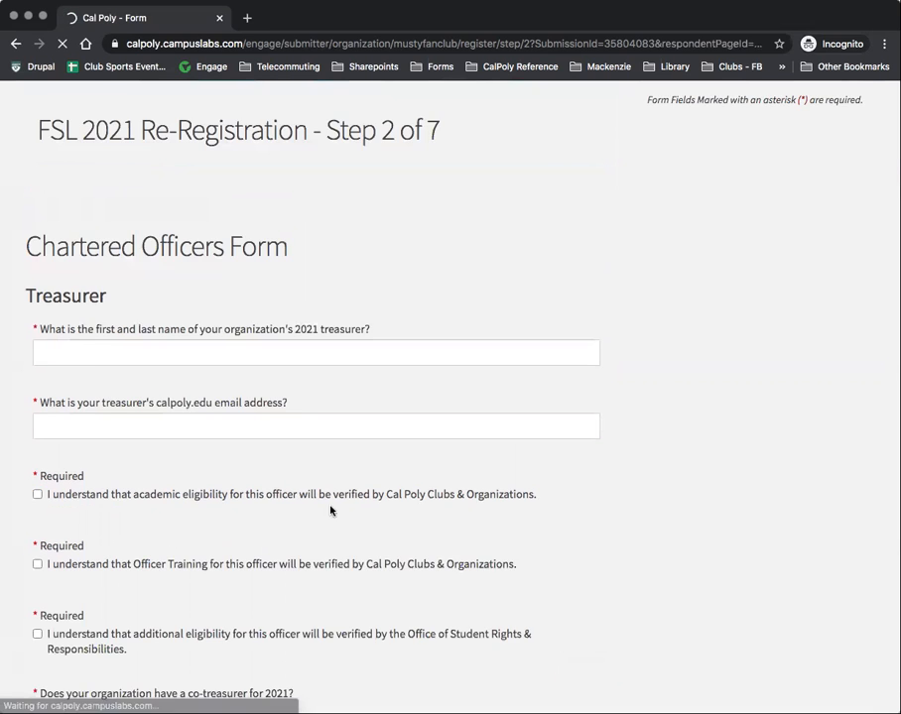
Step: Enter the treasurer's name and email, tick all three verifications, and submit
left_click(102, 446)
type("C")
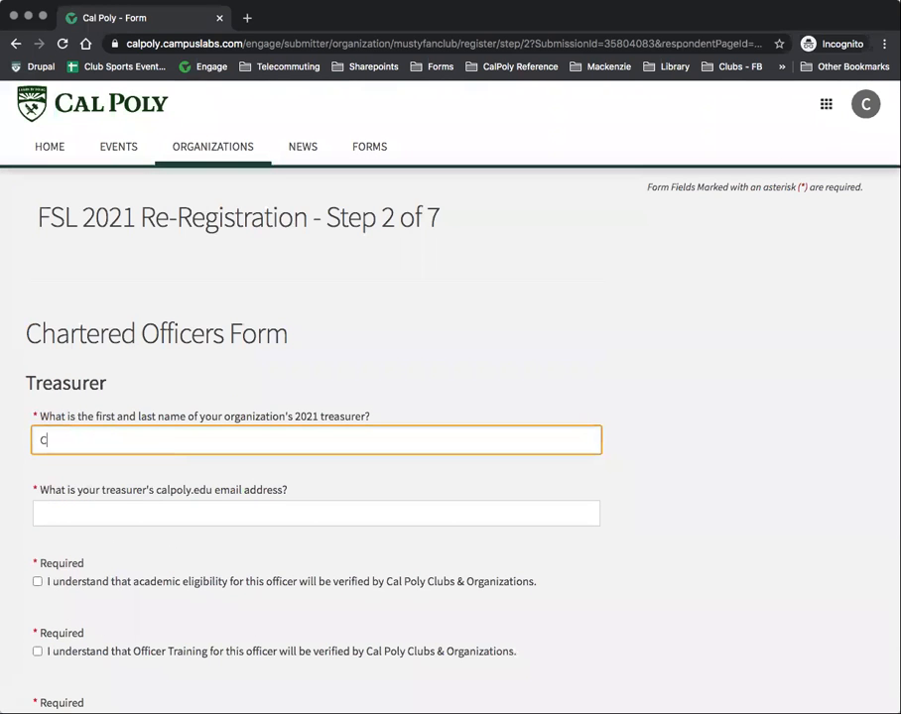
type("lub Spotsts")
key("Tab")
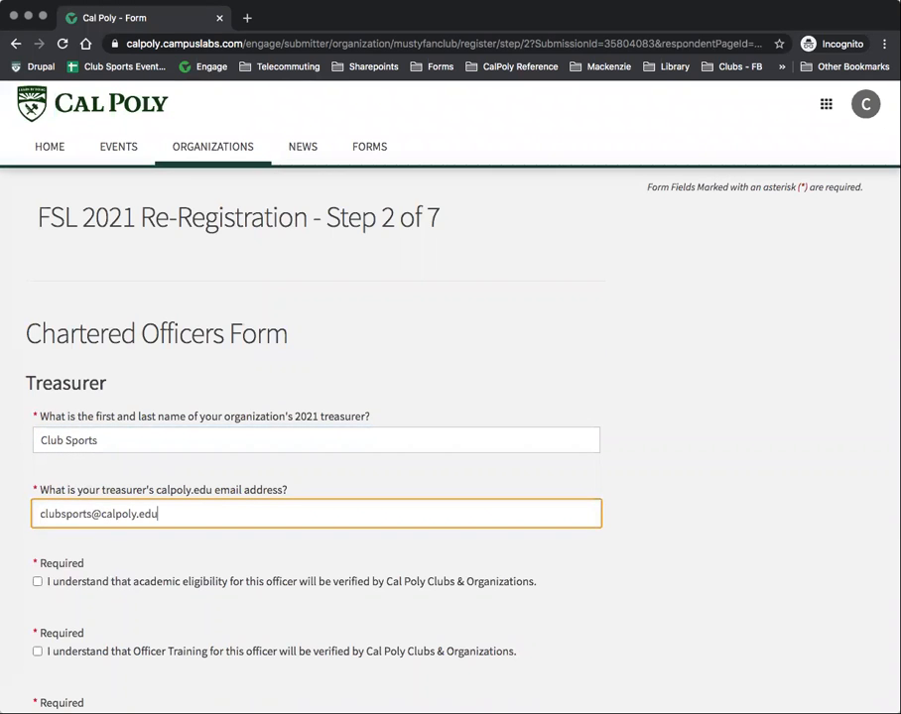
scroll(193, 441, "down", 3)
left_click(37, 456)
left_click(36, 524)
left_click(37, 595)
scroll(36, 595, "down", 3)
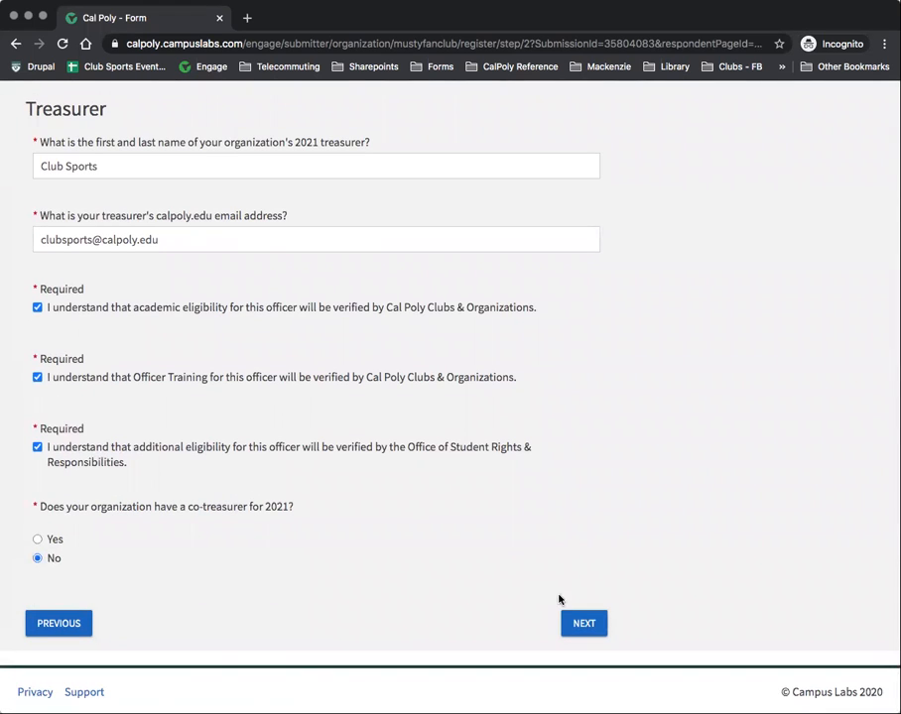
left_click(579, 618)
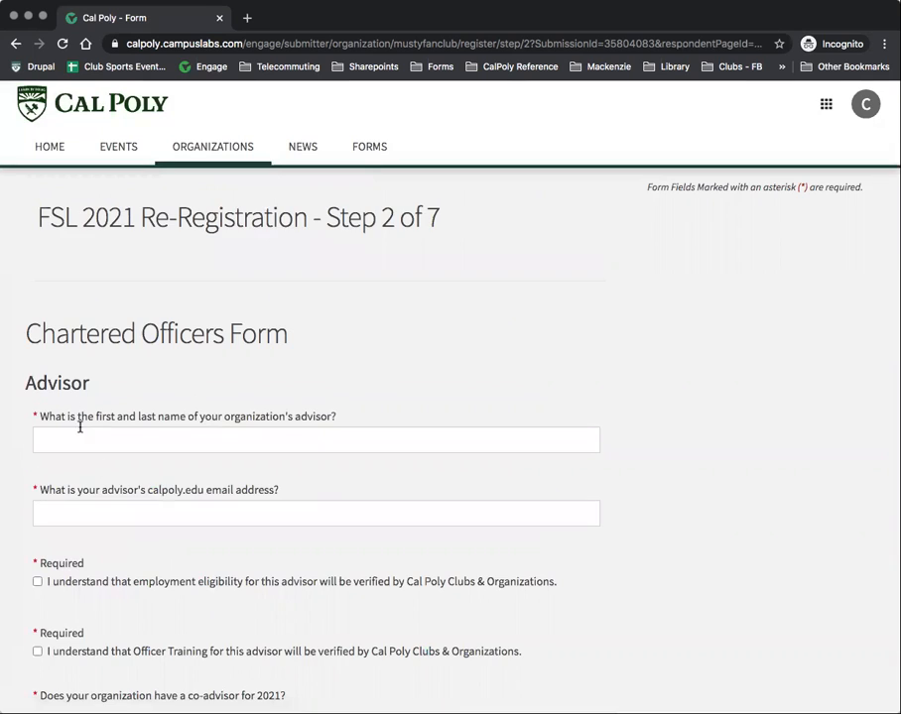
Step: Enter the advisor's name and email, tick both verifications, answer No co-advisor, and sign the attestation
left_click(55, 437)
key("Tab")
scroll(76, 433, "down", 3)
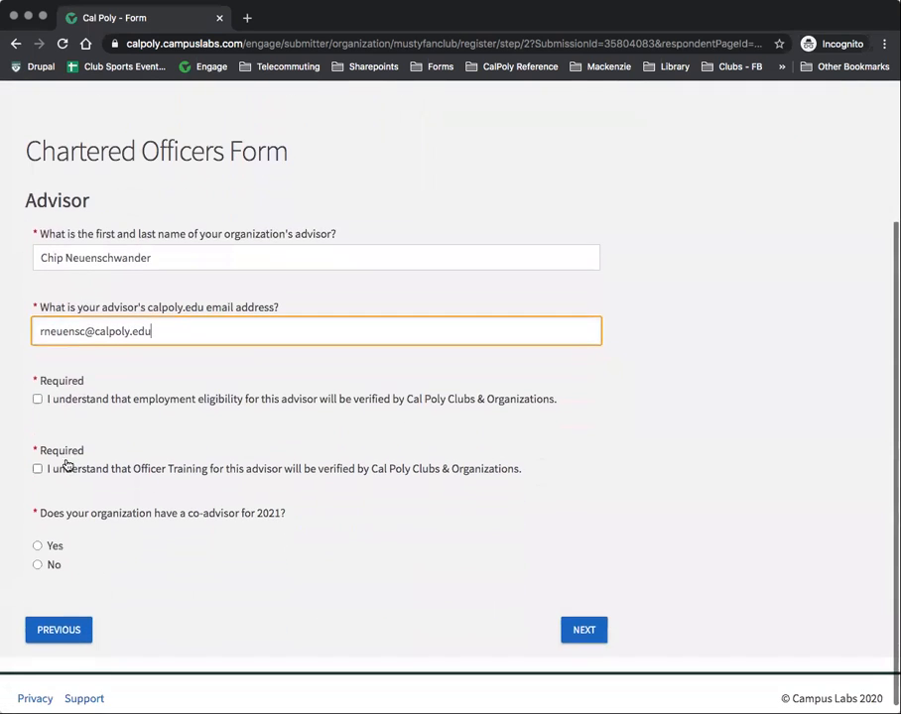
left_click(36, 399)
left_click(36, 468)
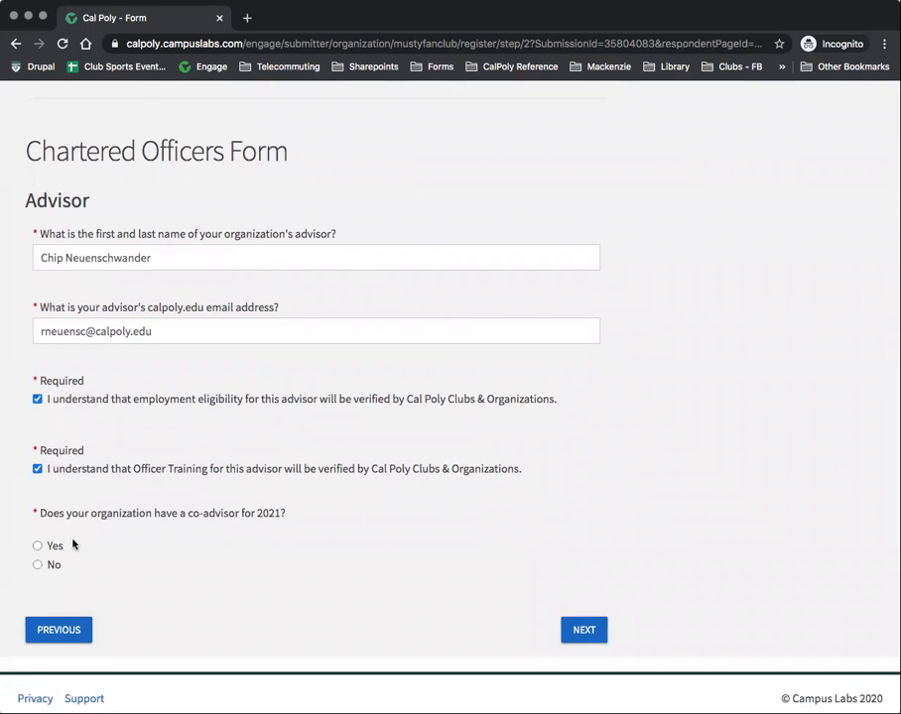
left_click(37, 566)
left_click(599, 633)
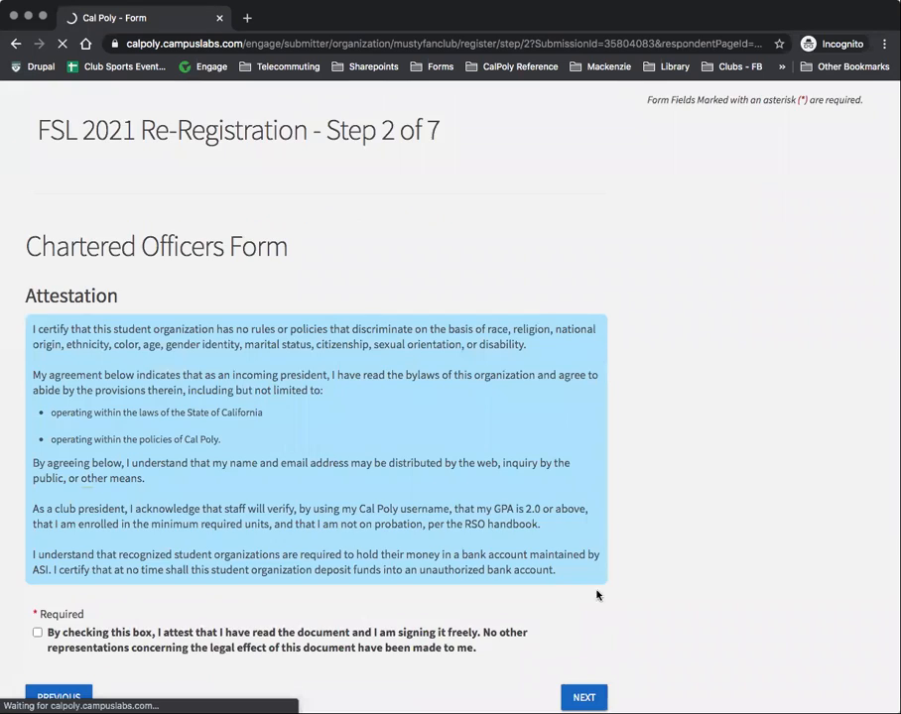
scroll(387, 467, "down", 3)
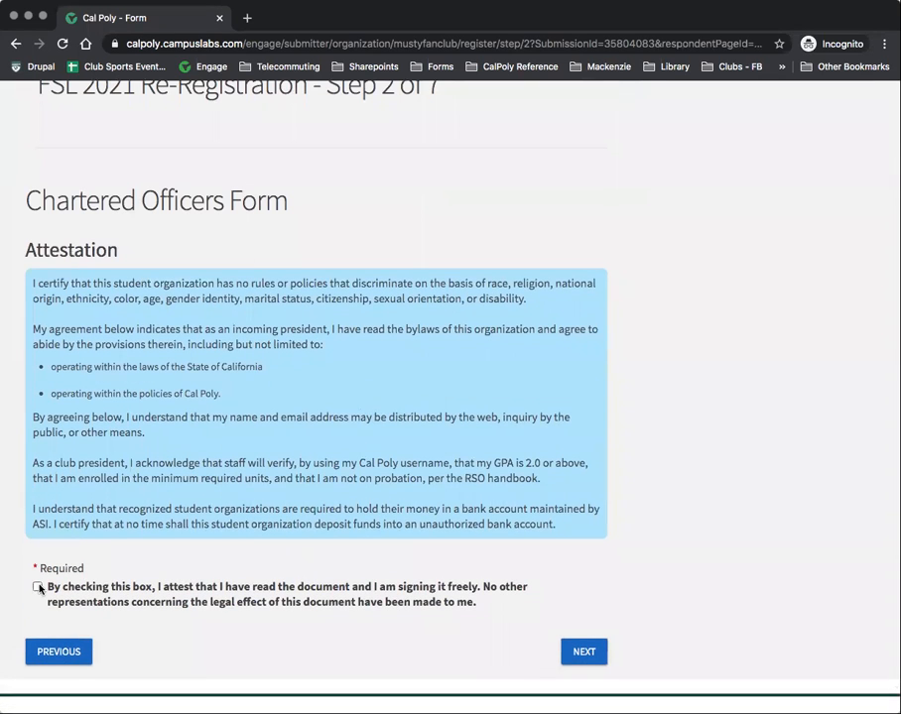
left_click(576, 653)
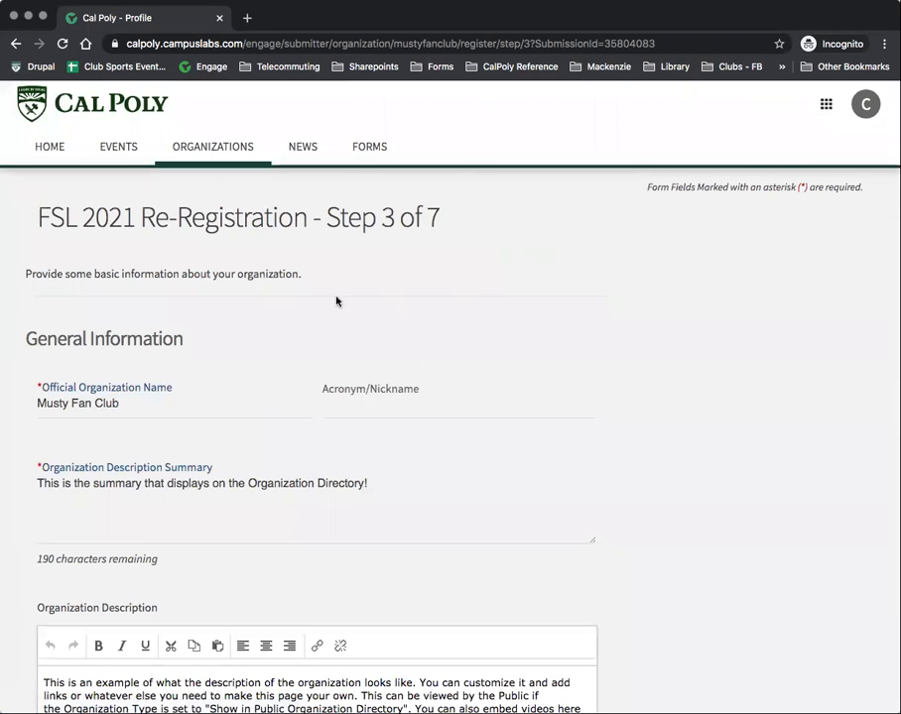
Step: Enter MFC as Musty Fan Club's acronym on the General Information page
scroll(298, 302, "down", 1)
scroll(286, 306, "down", 1)
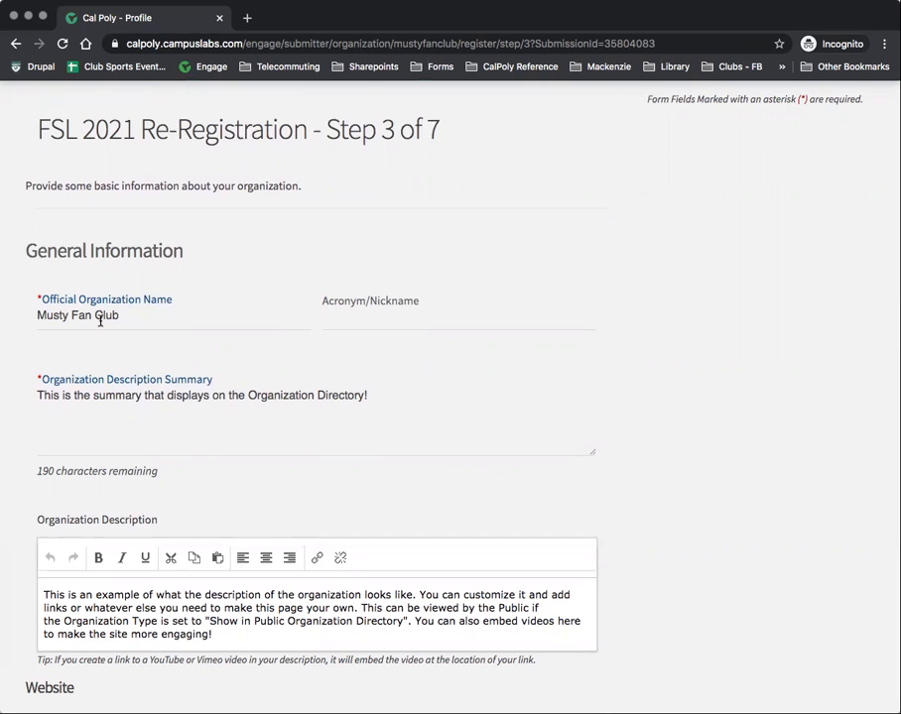
scroll(116, 320, "up", 2)
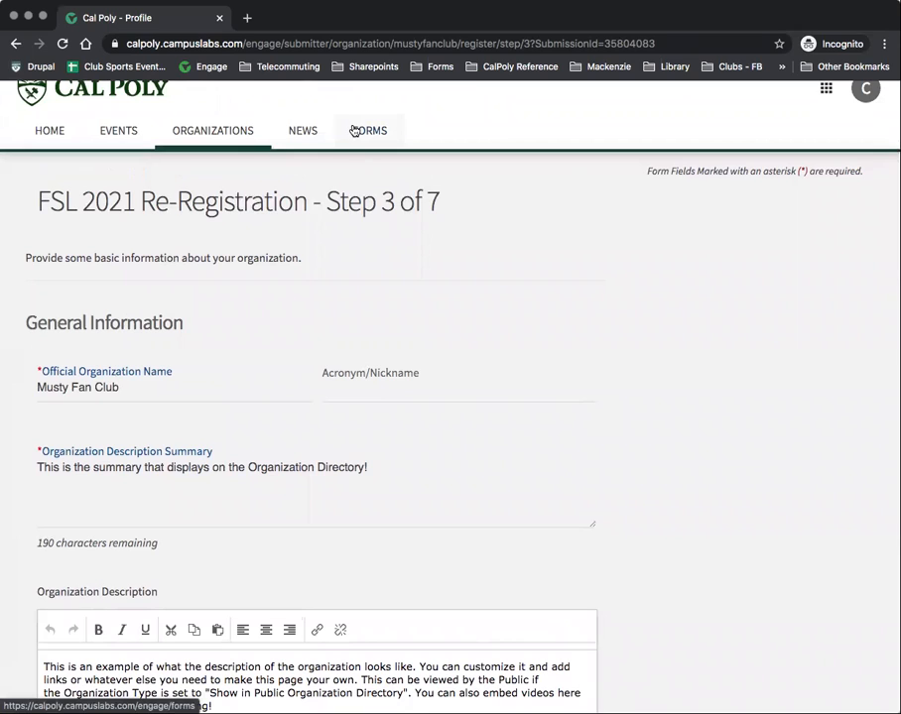
left_click(338, 389)
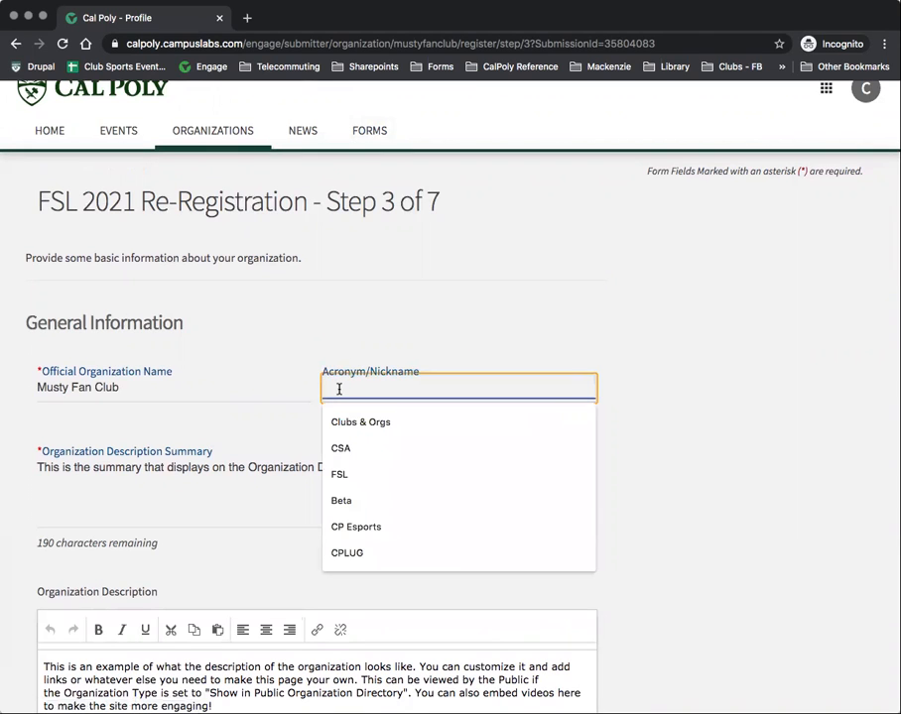
type("MFC")
scroll(365, 332, "down", 2)
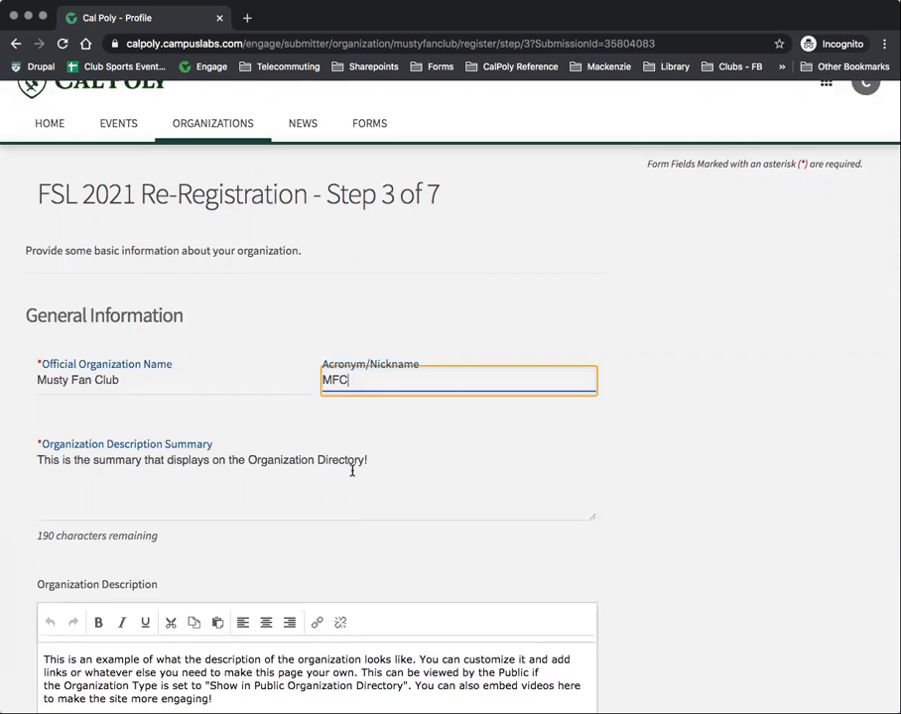
scroll(349, 467, "down", 4)
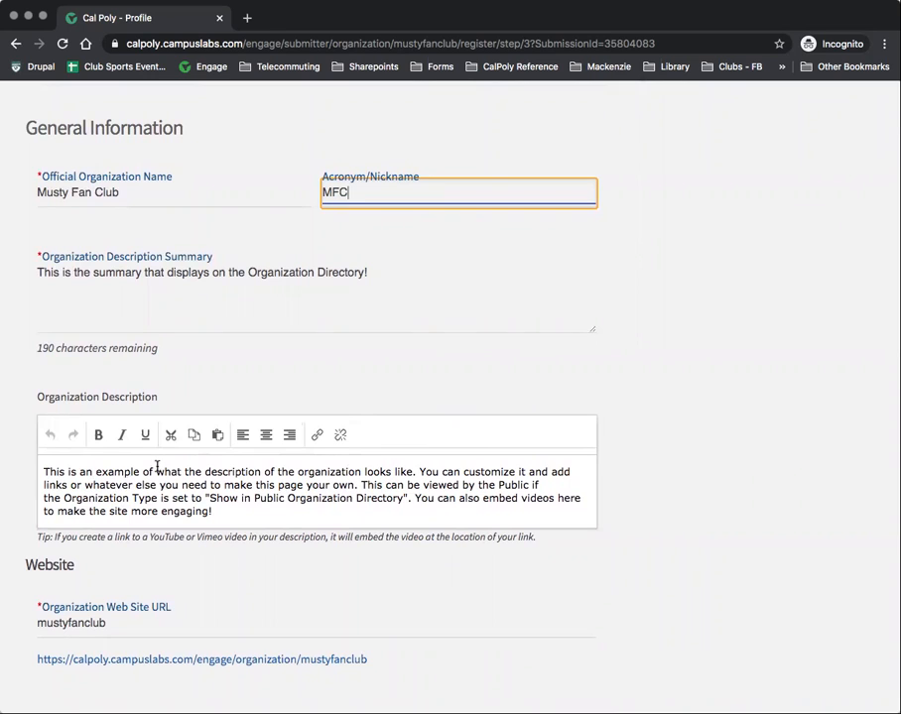
Step: Review the Website, Social Media and Organization Contact fields, then submit Step 3
scroll(185, 479, "up", 1)
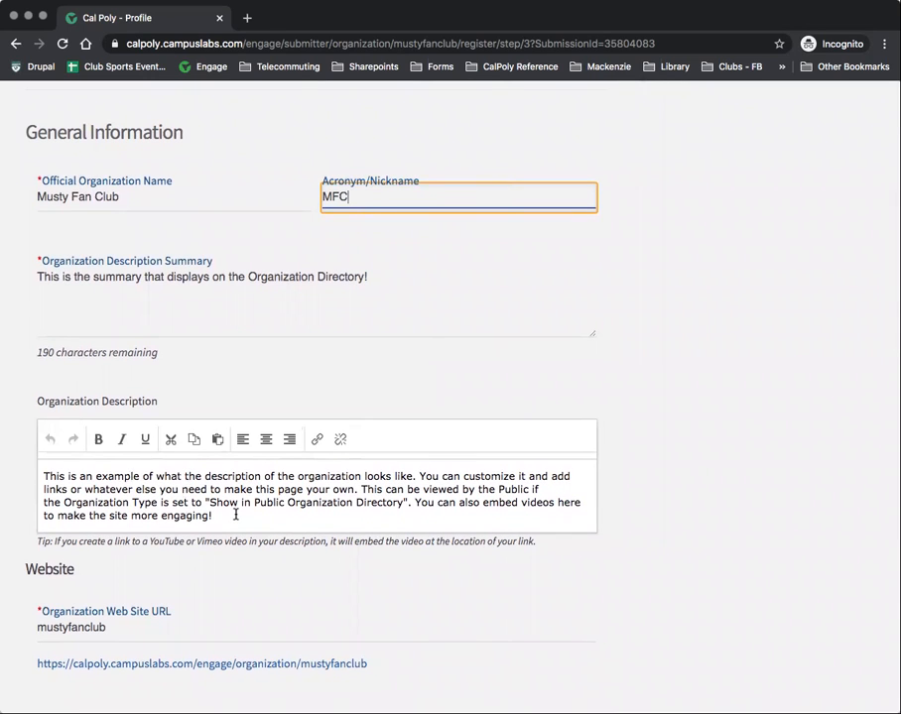
scroll(235, 515, "down", 5)
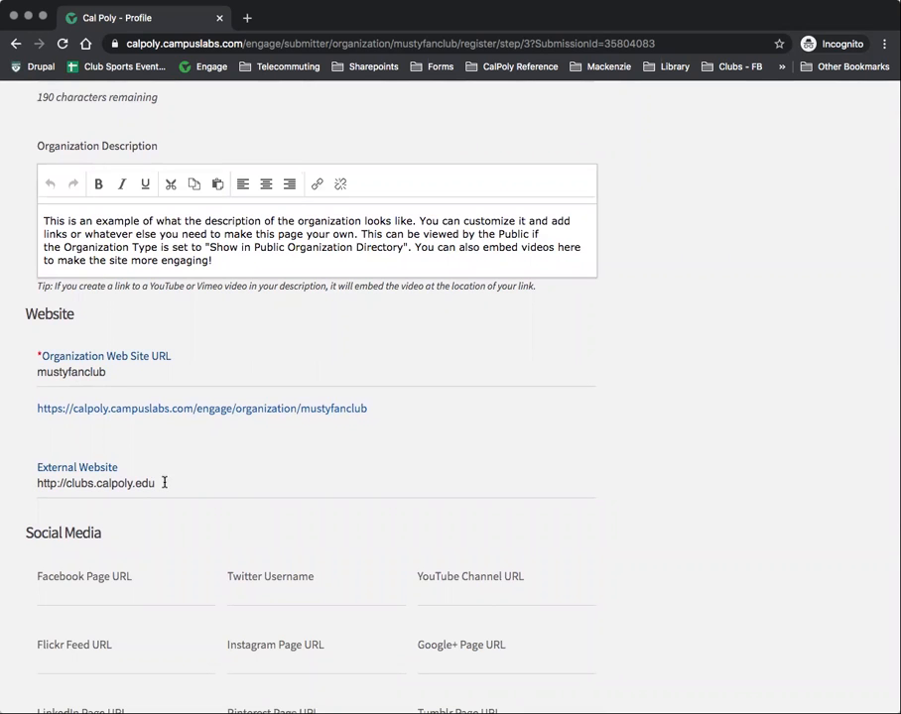
scroll(165, 482, "down", 4)
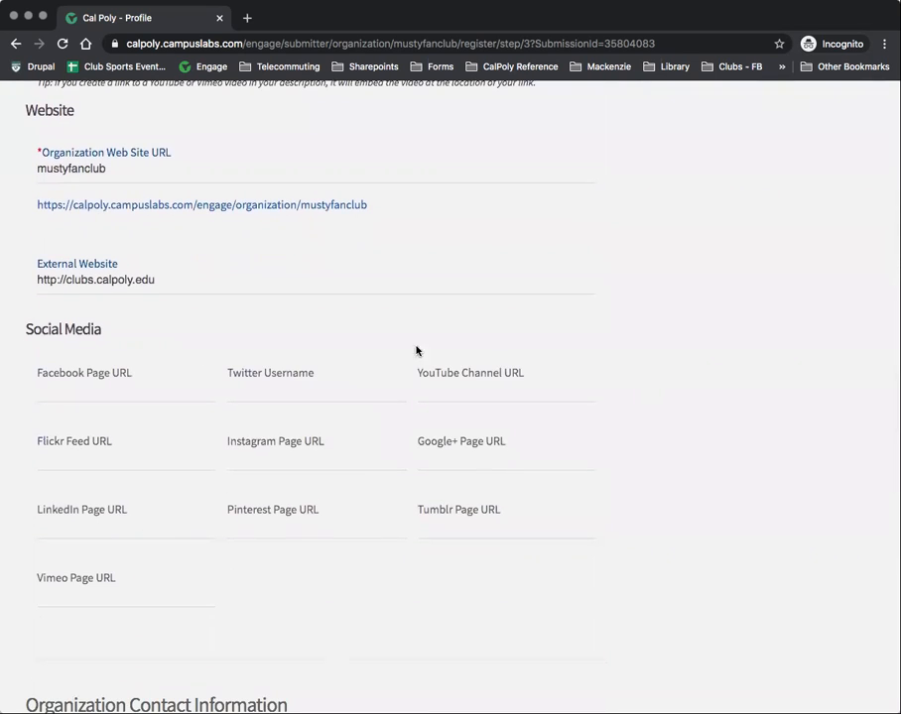
scroll(118, 543, "down", 3)
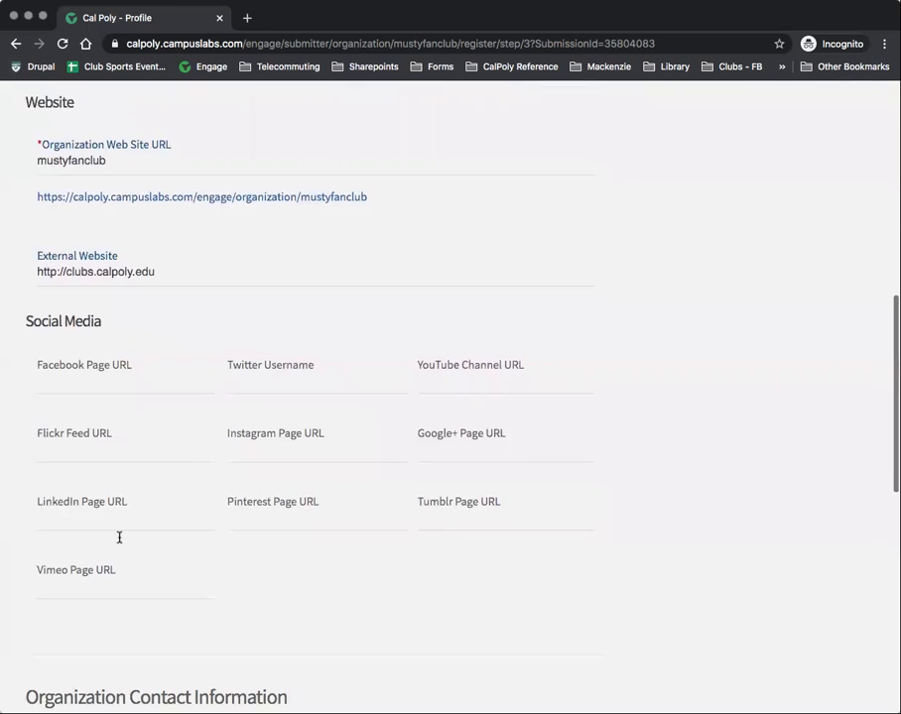
scroll(106, 535, "down", 10)
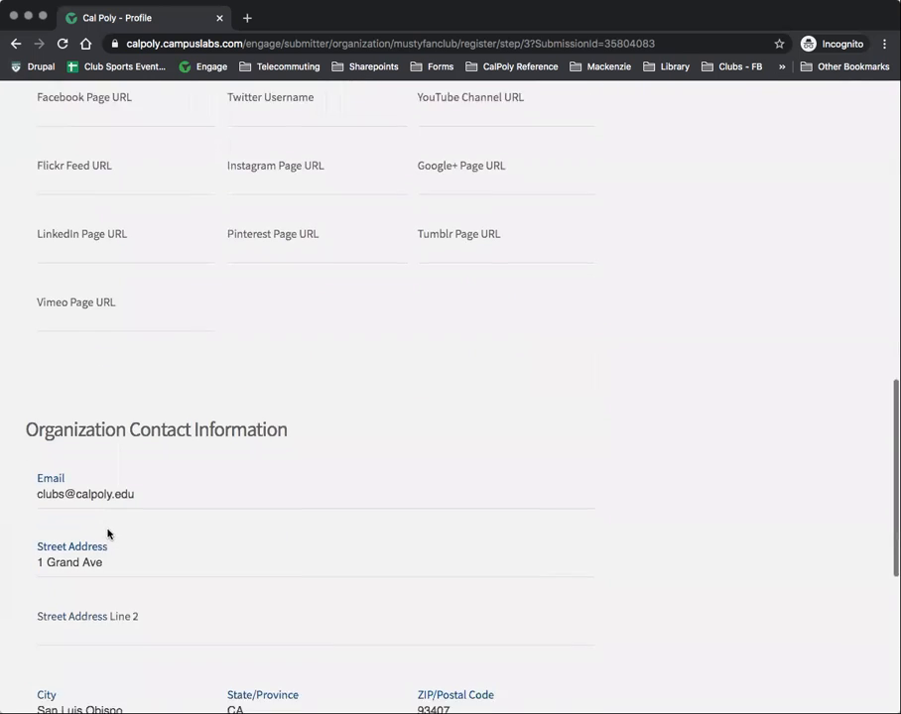
scroll(107, 531, "down", 1)
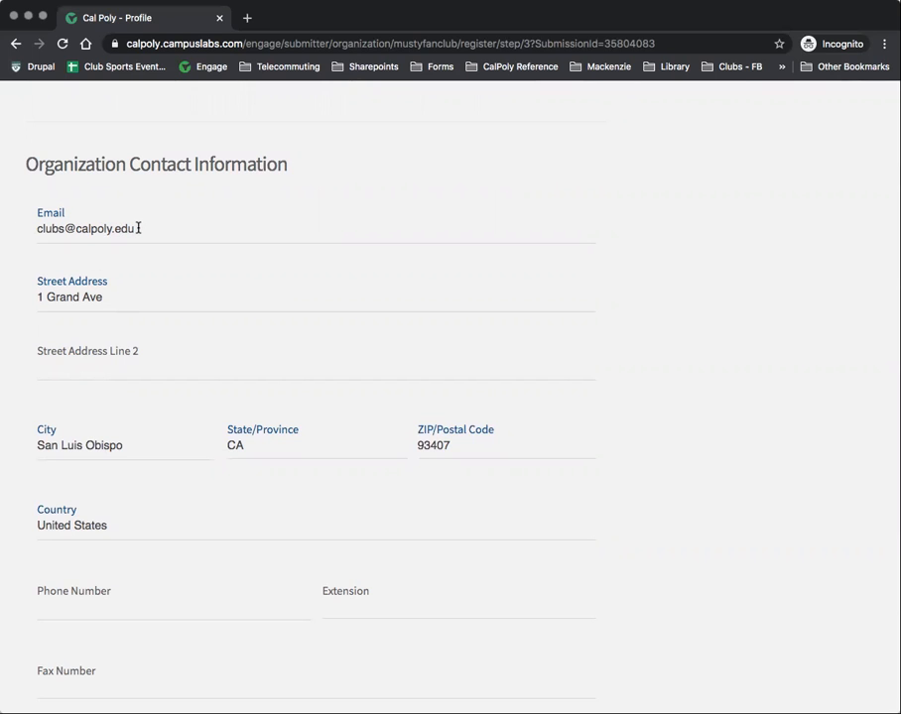
scroll(161, 306, "down", 3)
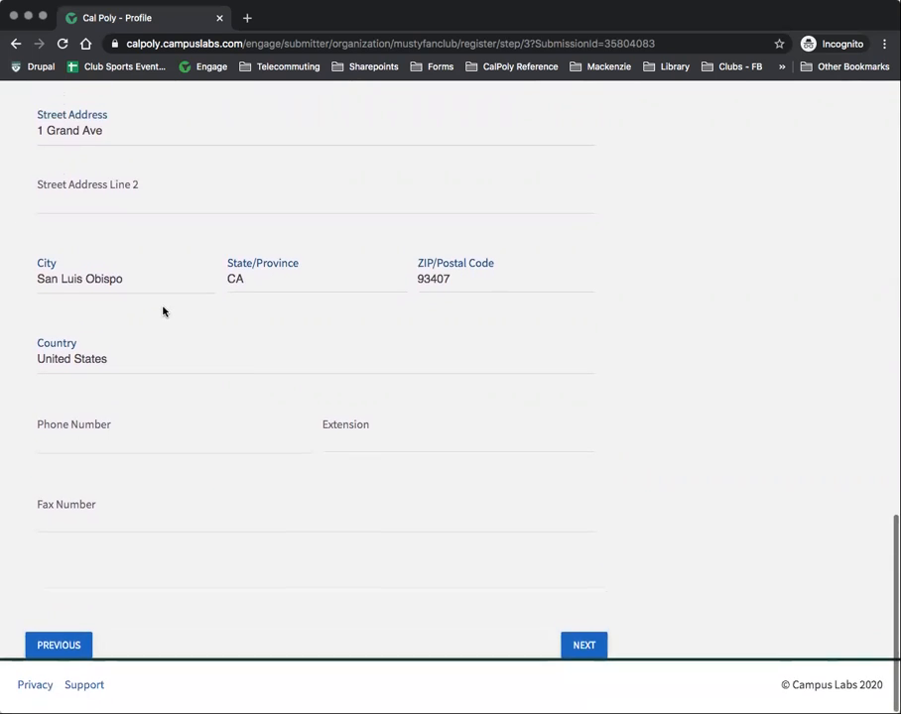
left_click(580, 656)
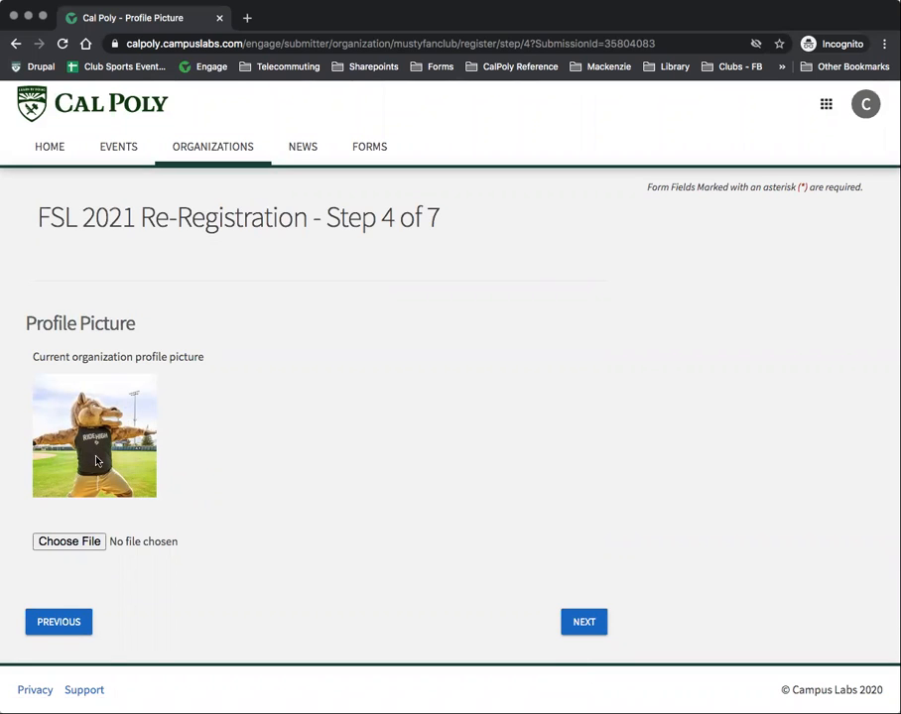
Step: Keep the current mascot photo and review the Step 5 categories, with Special Interest assigned
left_click(584, 624)
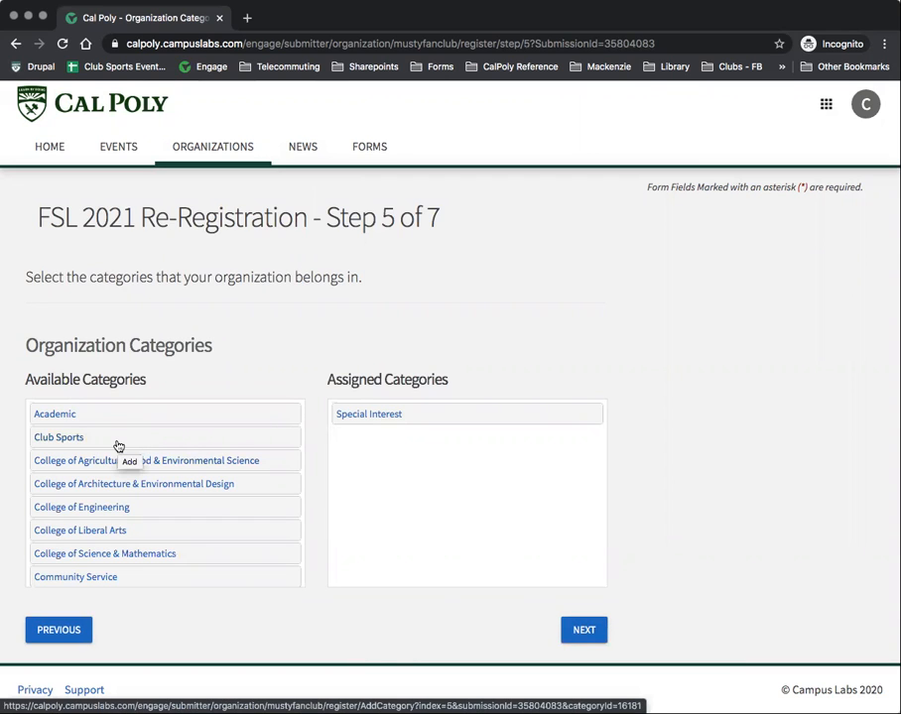
scroll(120, 453, "down", 5)
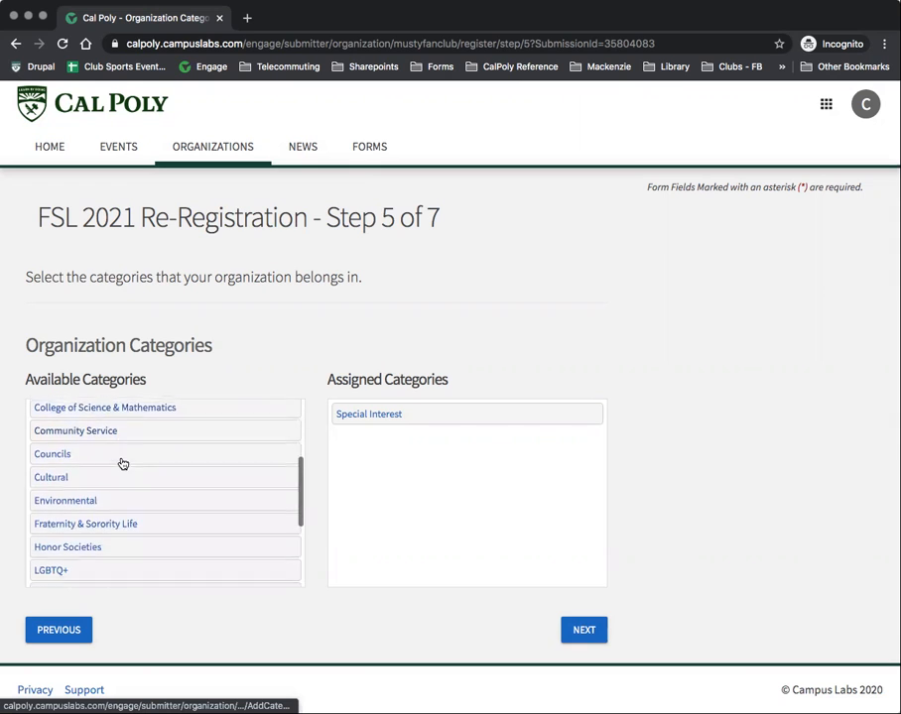
scroll(144, 478, "down", 3)
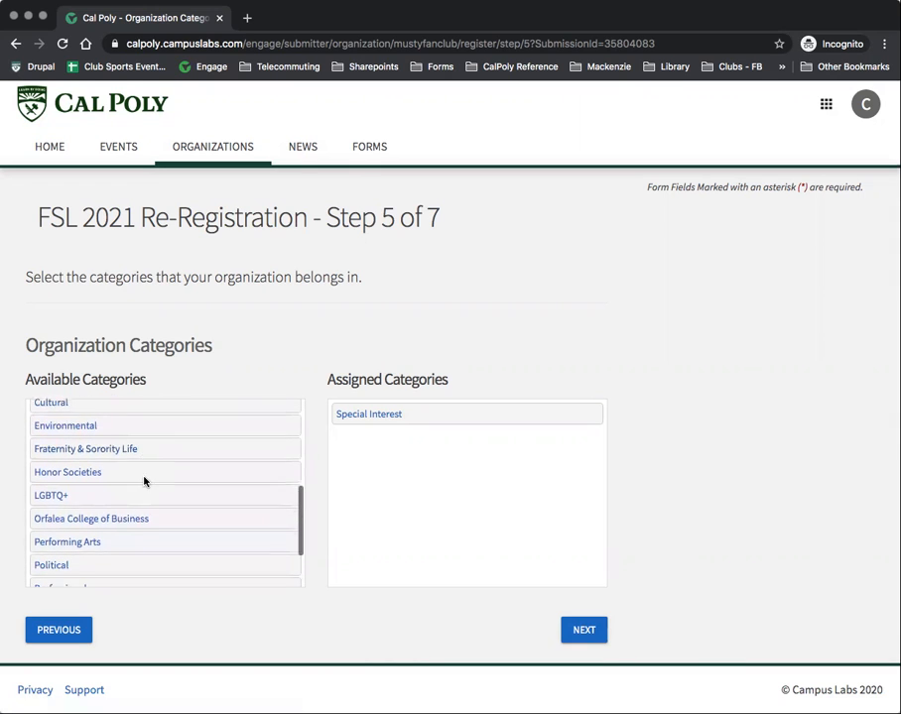
scroll(145, 483, "down", 2)
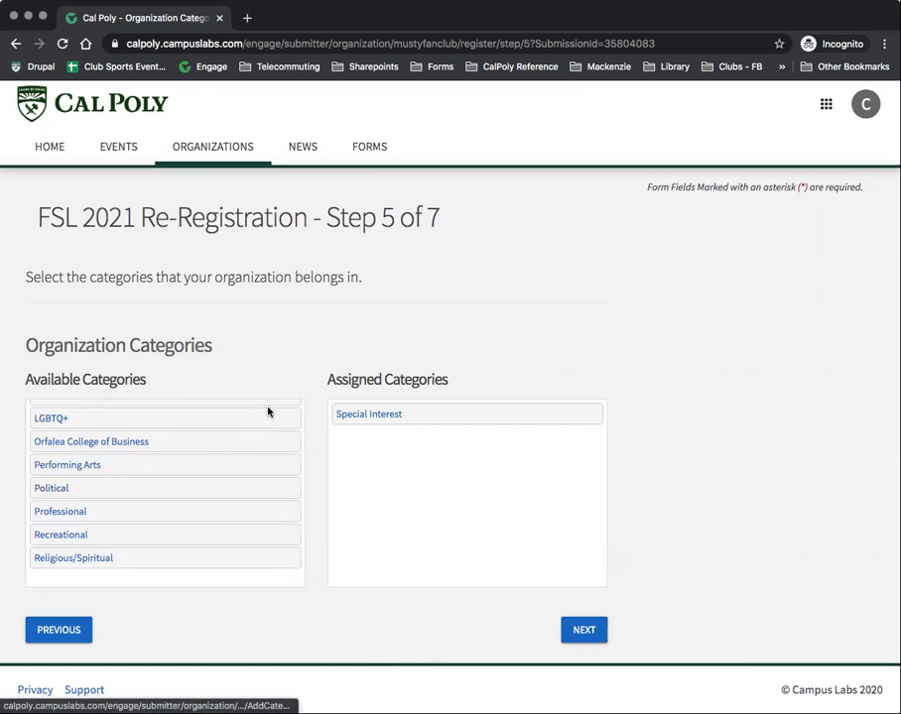
Step: Keep Special Interest, review the 7-member roster on Step 6, and submit it
left_click(589, 642)
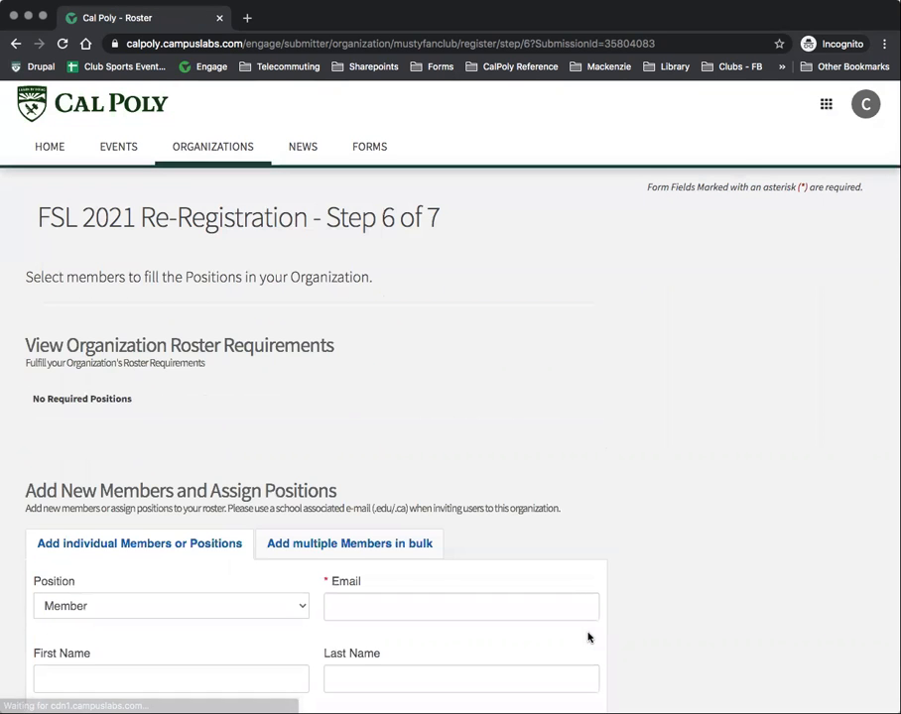
scroll(589, 637, "down", 4)
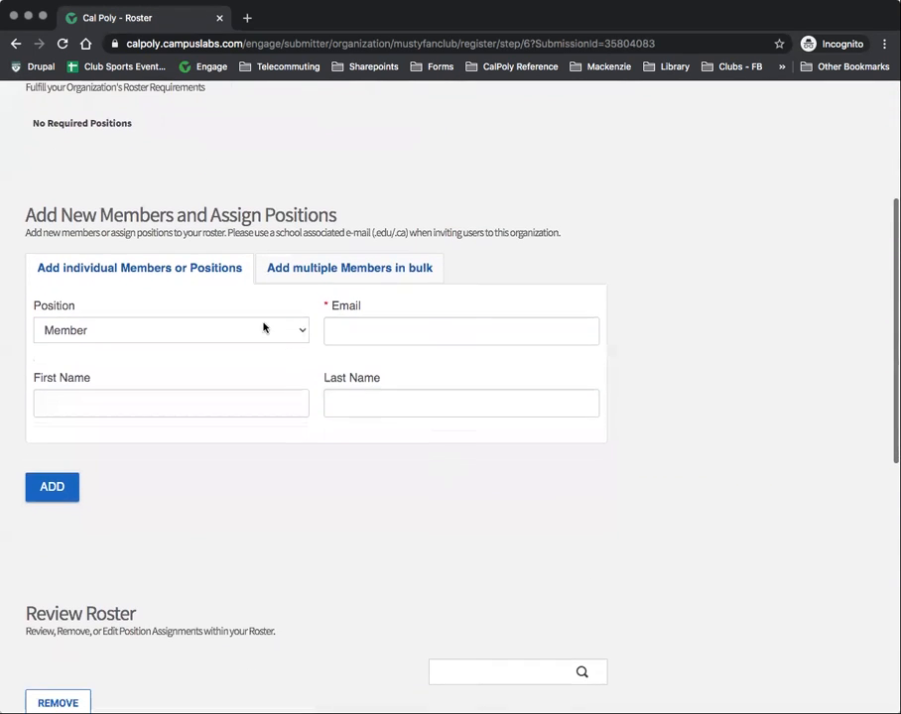
scroll(274, 342, "down", 2)
scroll(281, 336, "down", 2)
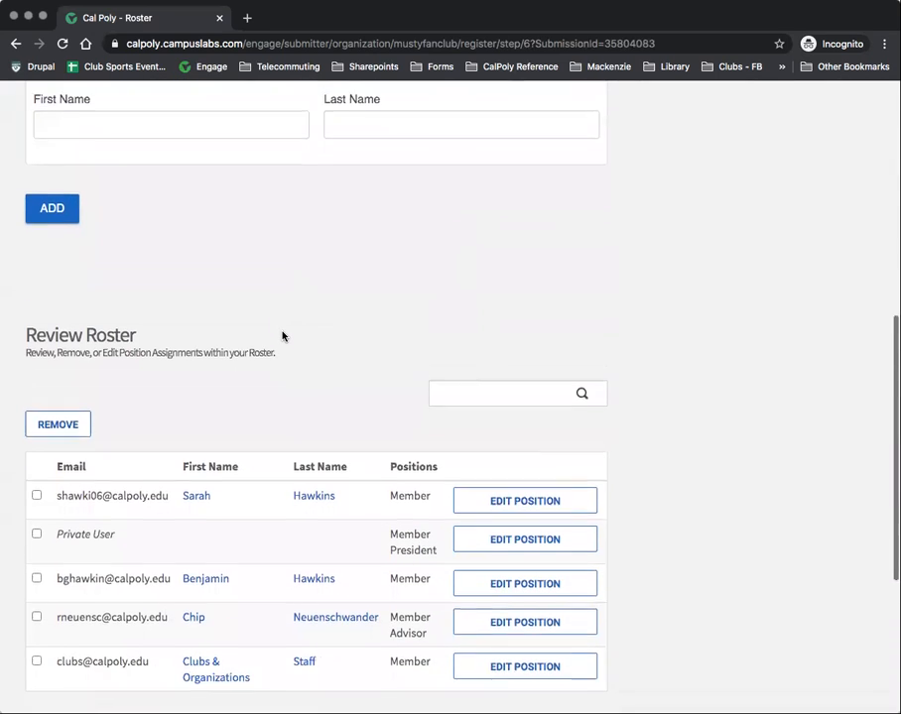
scroll(282, 337, "down", 1)
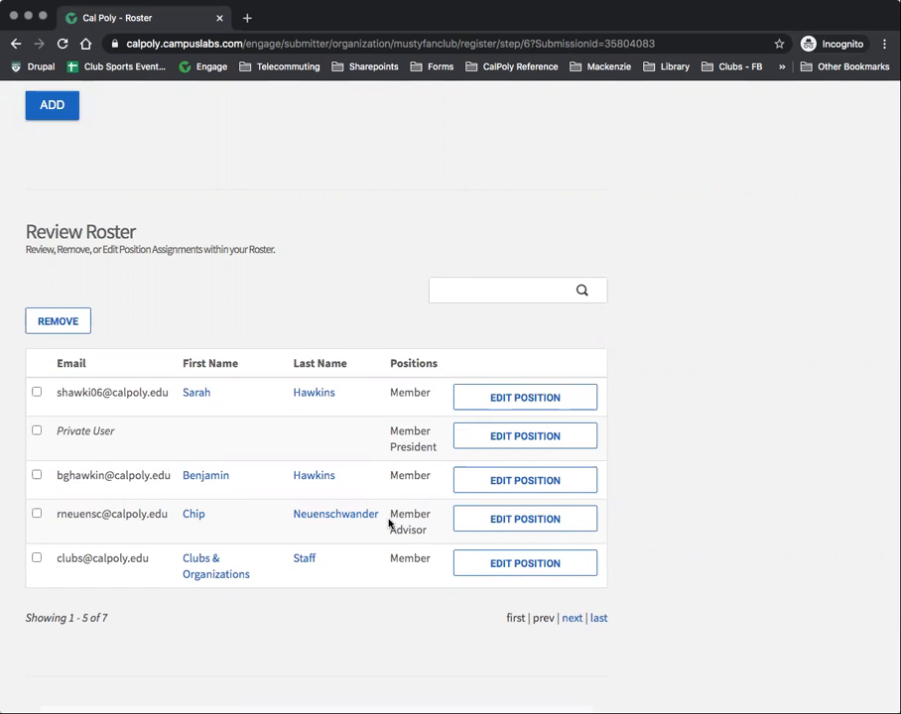
scroll(387, 516, "down", 4)
scroll(515, 610, "up", 4)
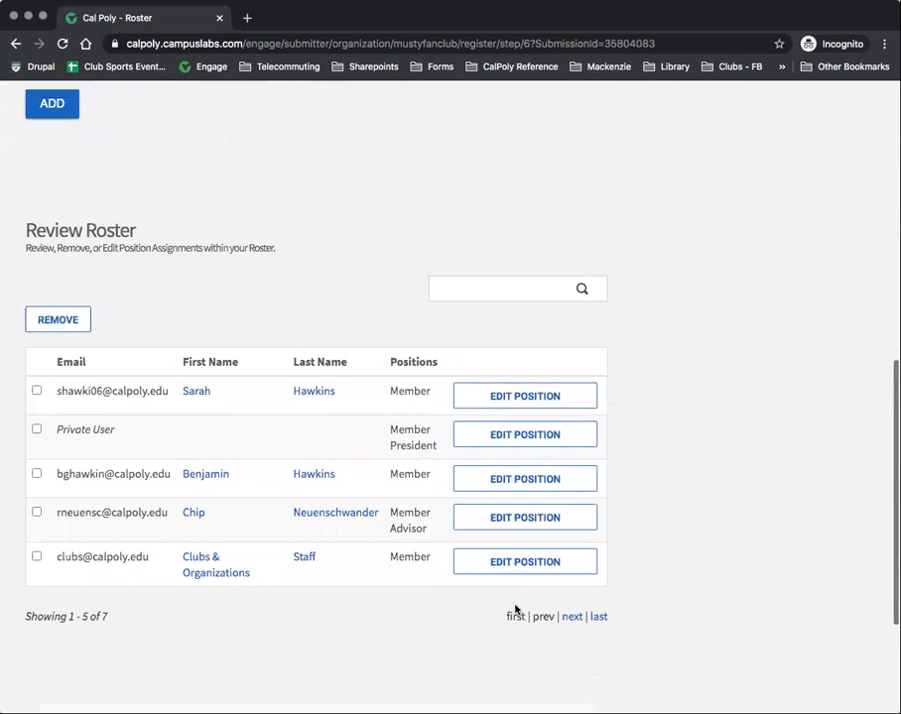
scroll(515, 609, "down", 4)
left_click(584, 651)
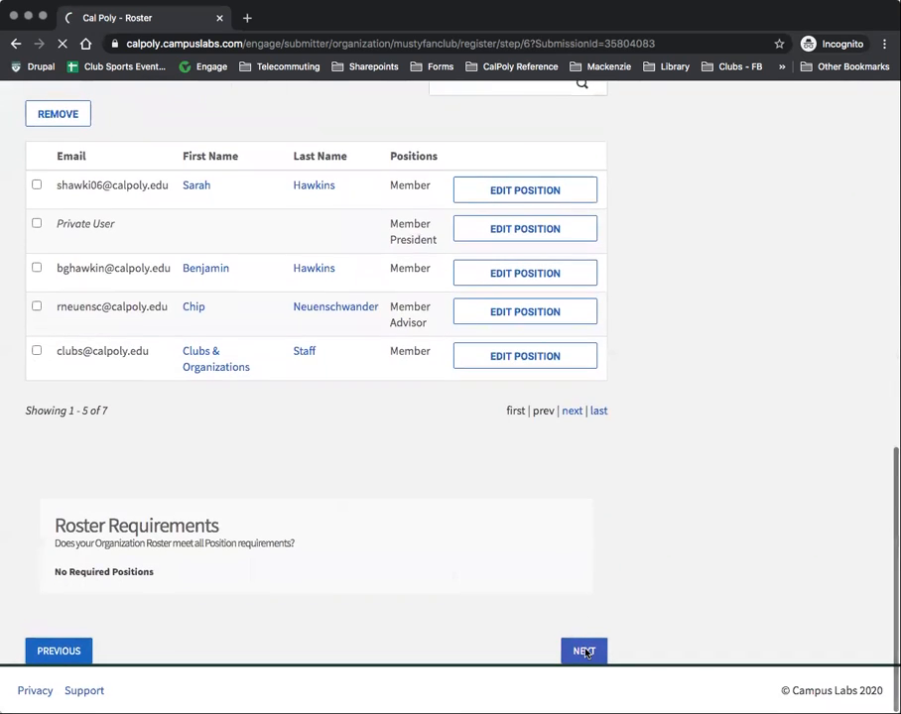